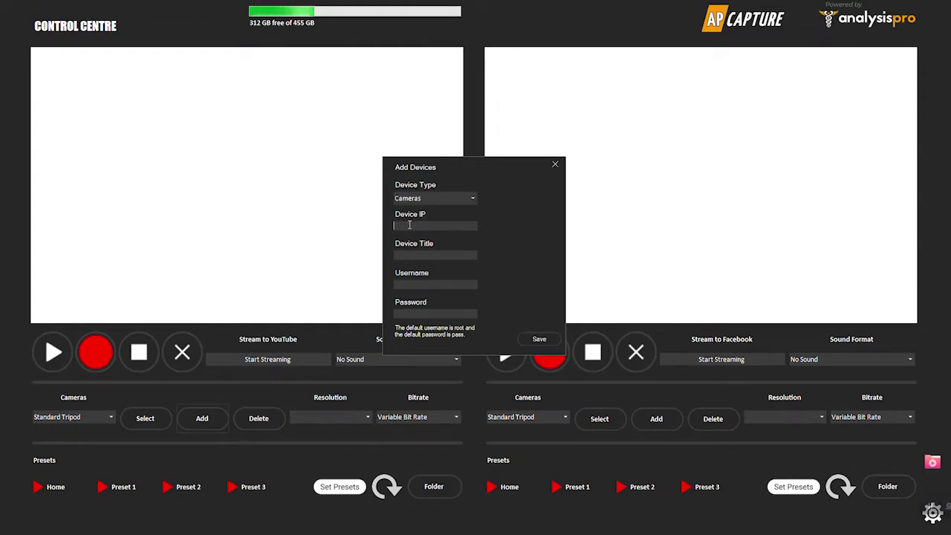
- Add camera MMAD at 192.168.1.135 with its default username and password, and save it
text(192.168.)
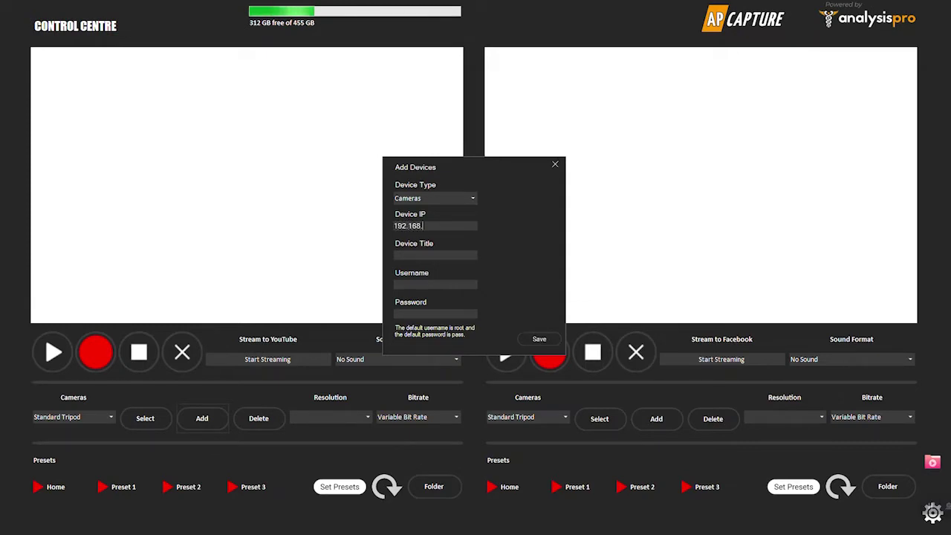
text(1.1)
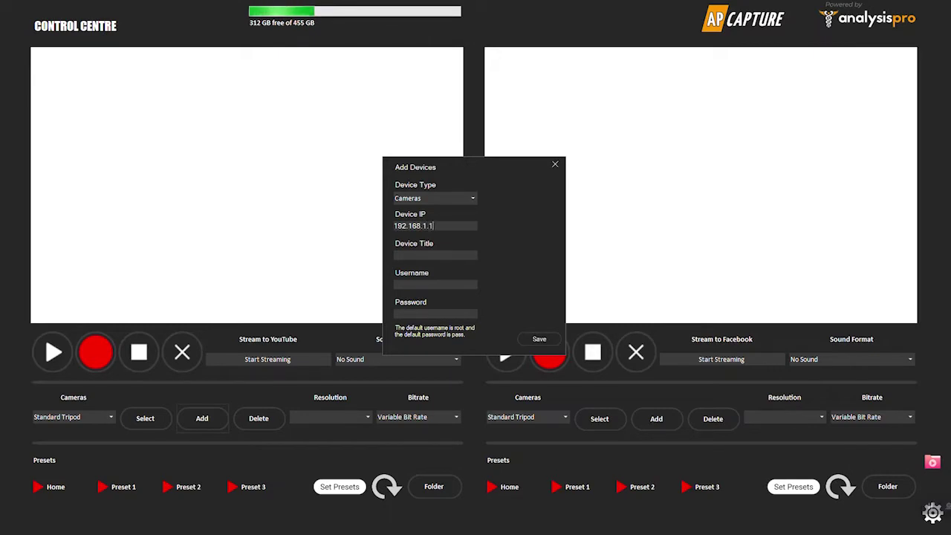
text(35M)
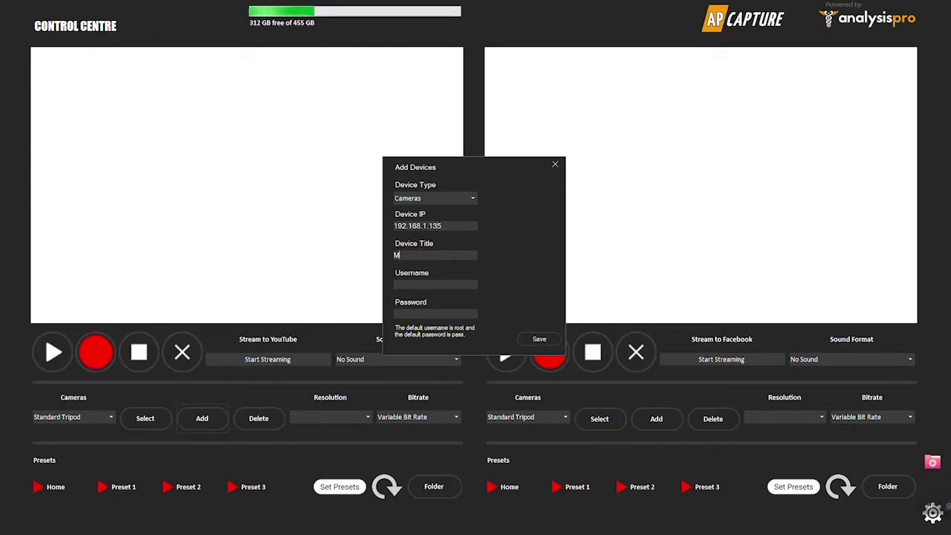
text(MAD)
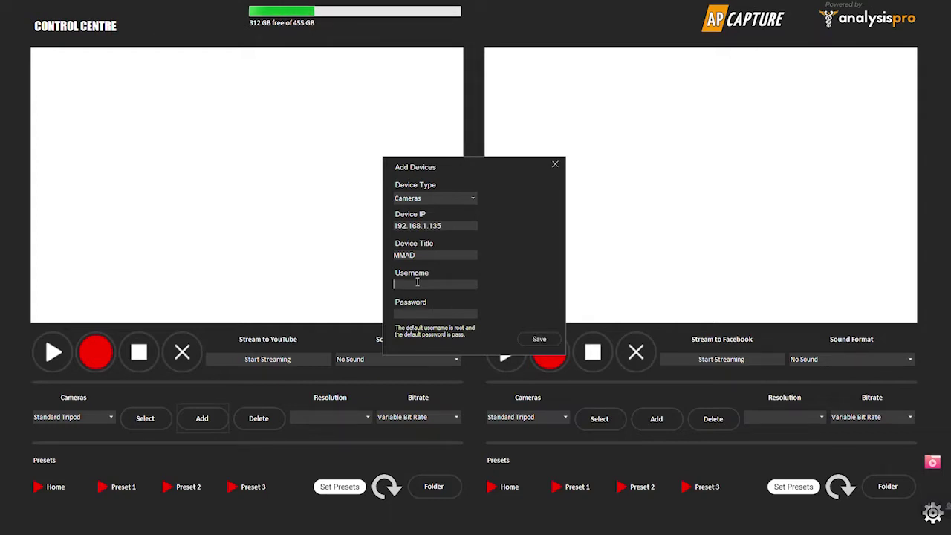
text(ot)
click(413, 315)
text(pass)
click(532, 339)
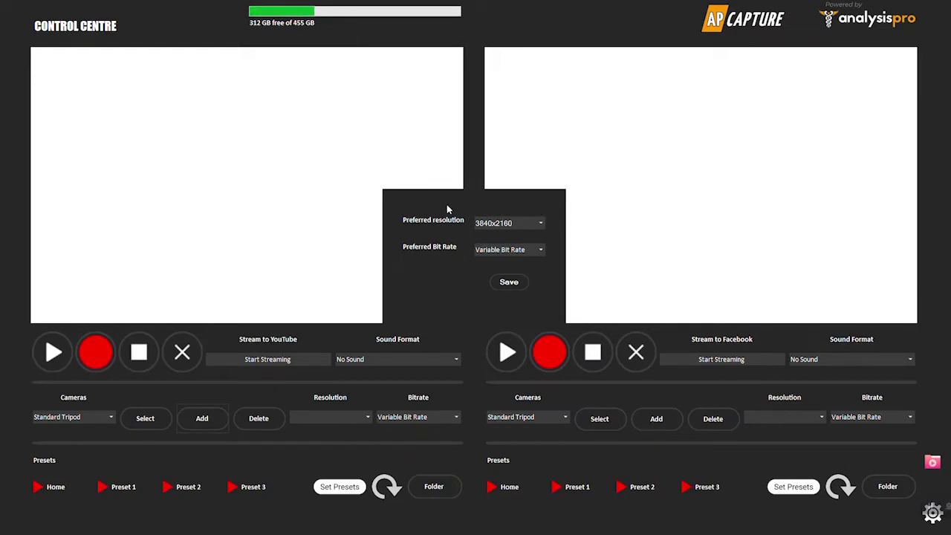
- Set the MMAD camera's preferred resolution to 1920x1080 and preferred bit rate to 10000
click(538, 225)
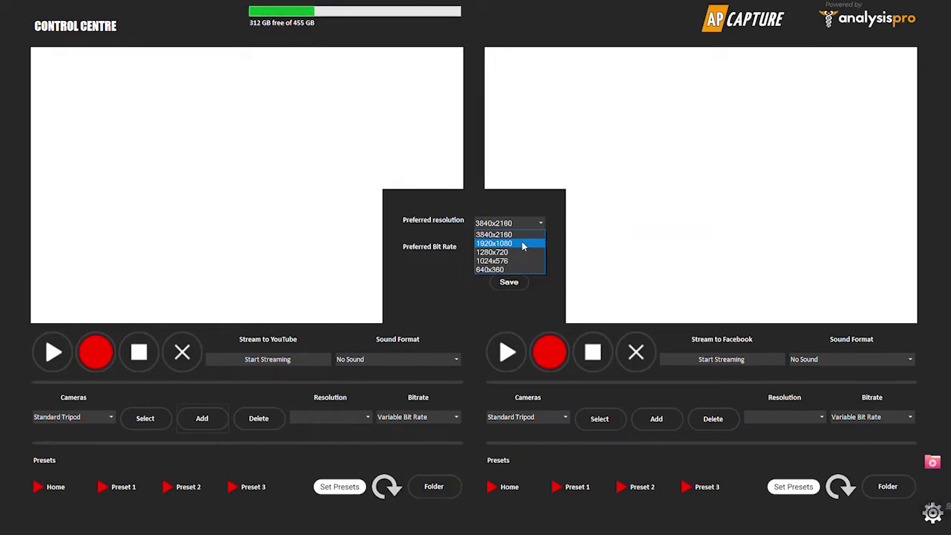
click(523, 246)
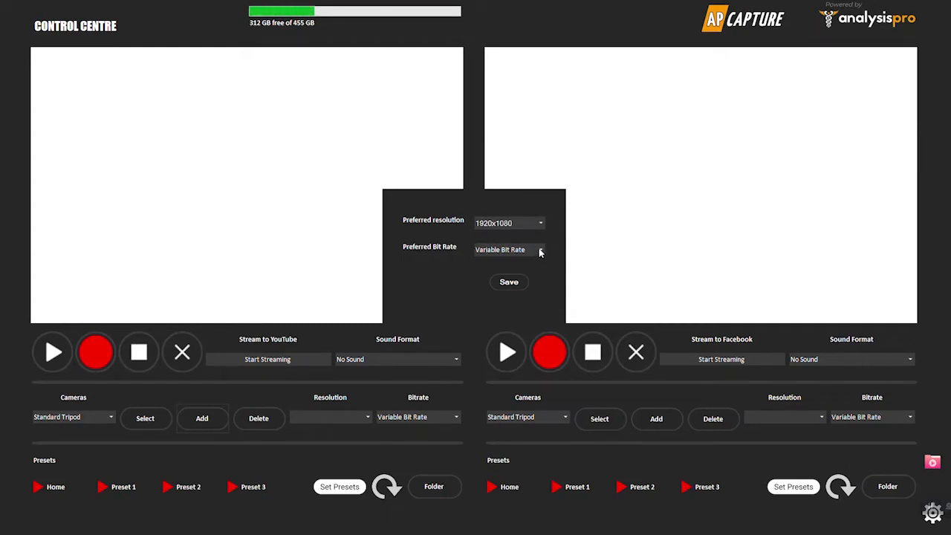
click(540, 251)
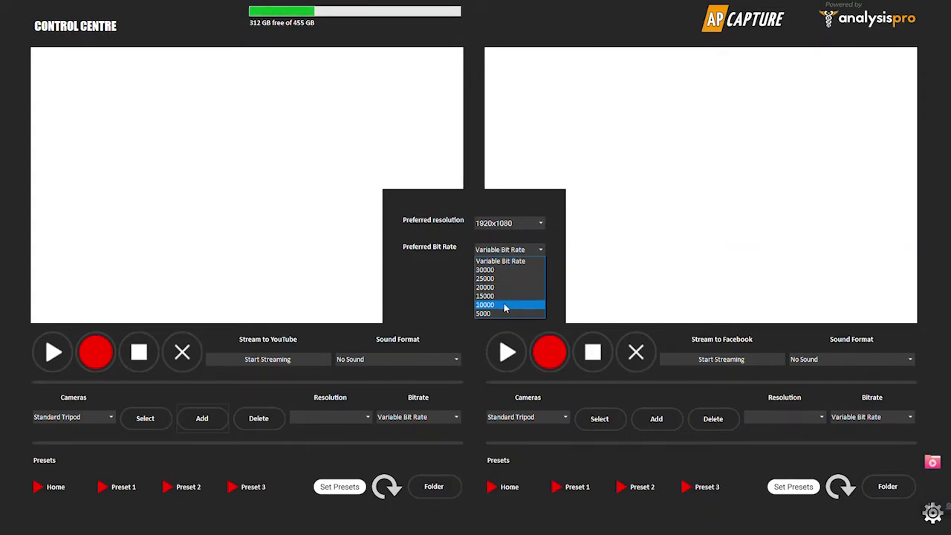
click(504, 305)
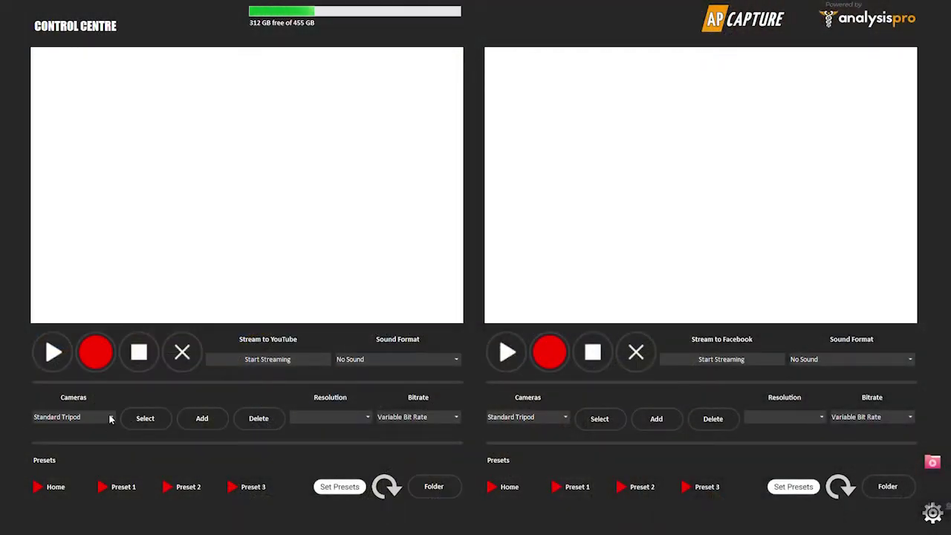
- Pick MMAD from the Cameras list and connect it to the left panel
click(110, 418)
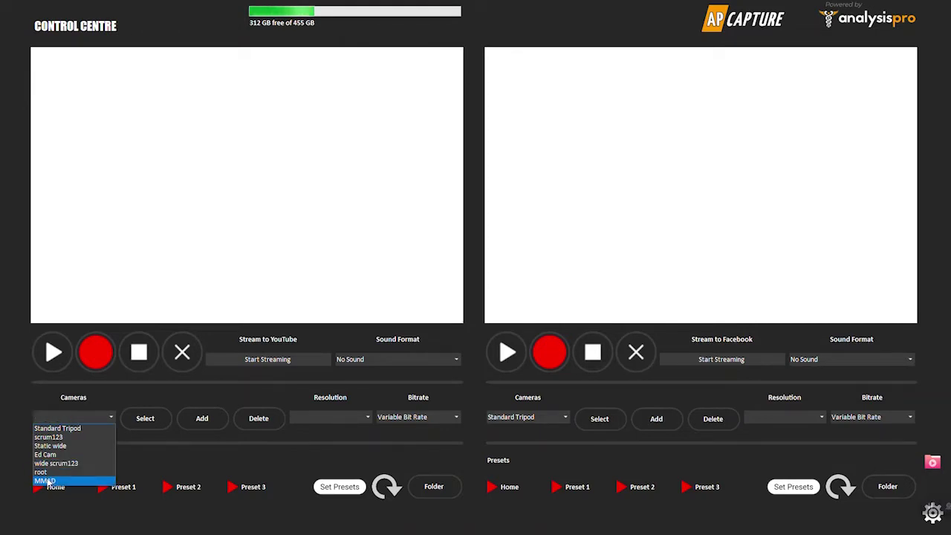
click(48, 481)
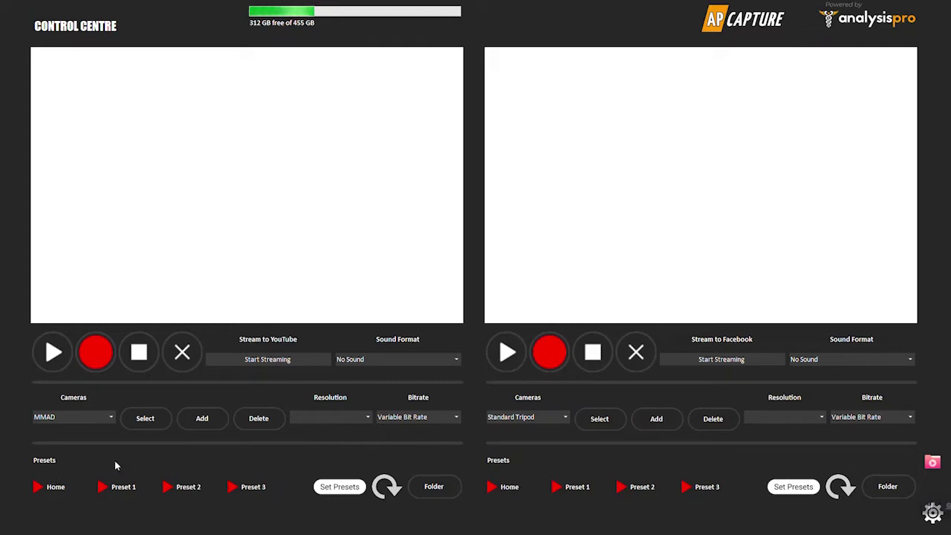
click(157, 420)
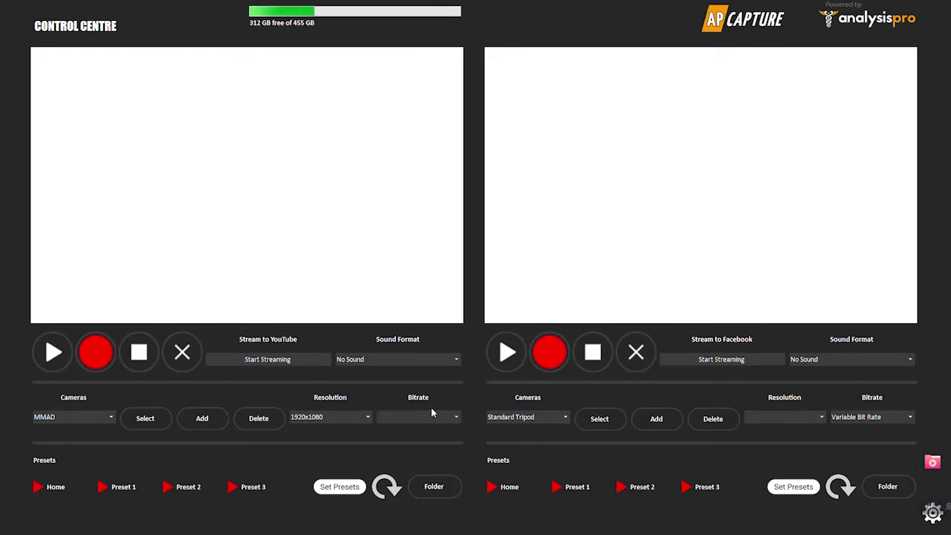
click(455, 359)
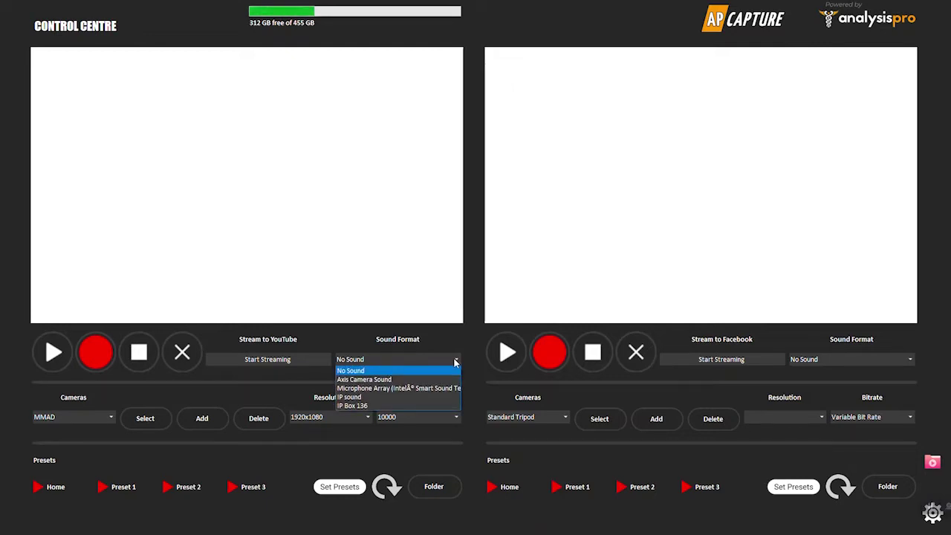
- Set the left panel's sound format to IP Box 136
click(393, 405)
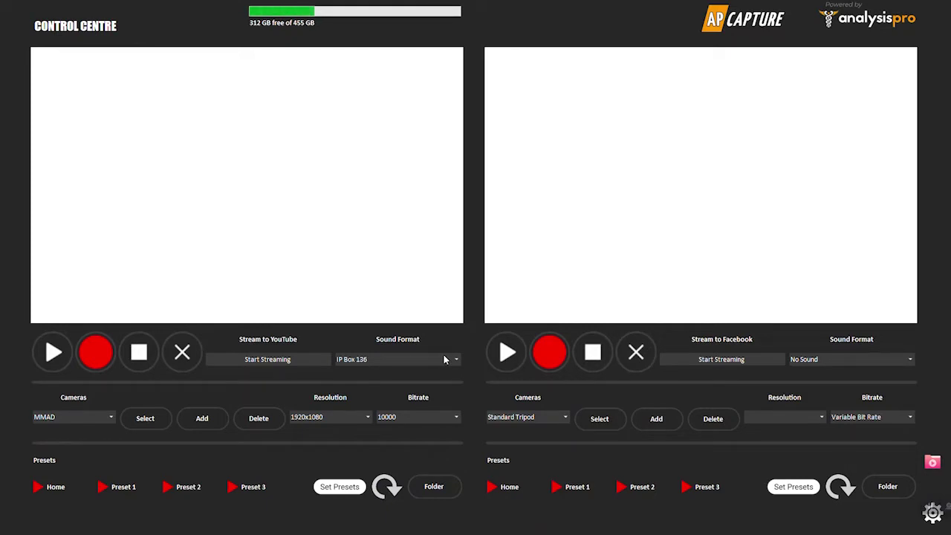
- Start the MMAD camera's live feed in the left preview
click(52, 354)
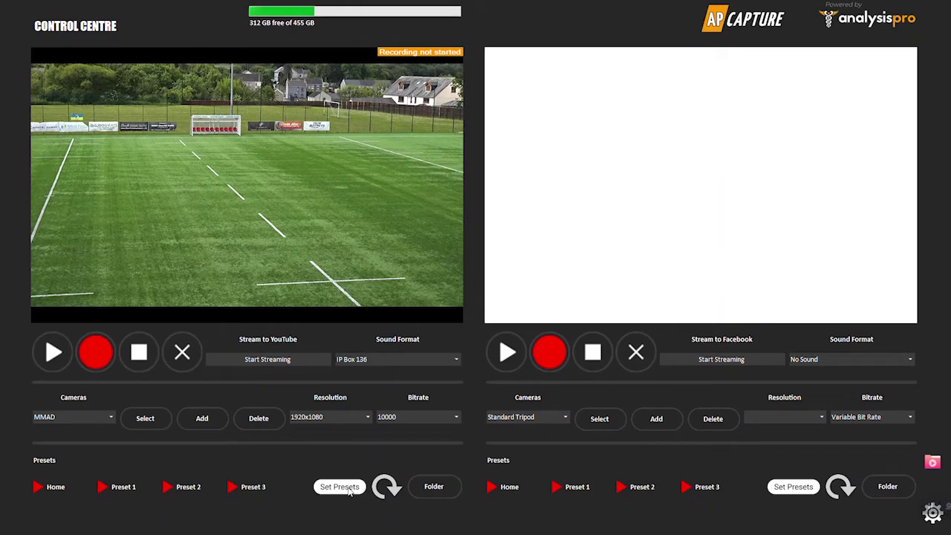
- Store the current pitch camera view as Preset 1
click(347, 489)
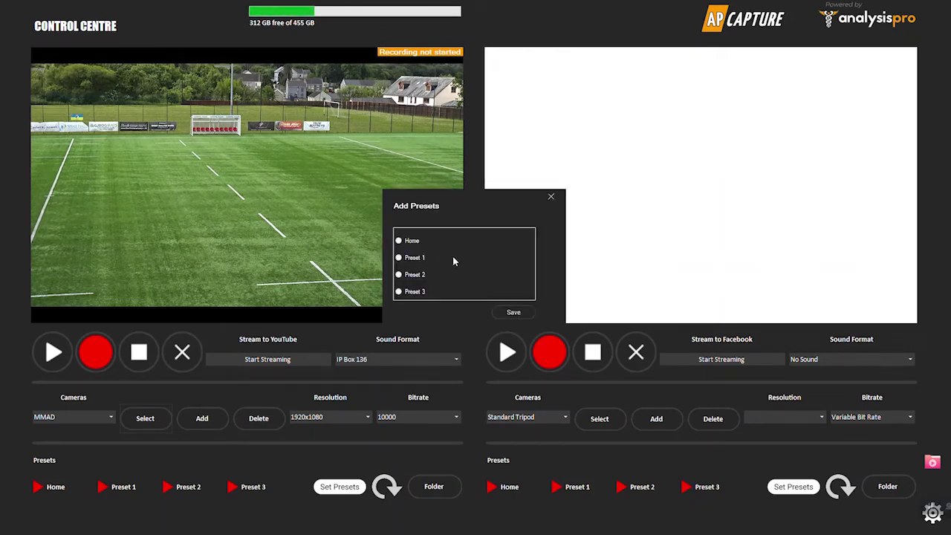
click(521, 311)
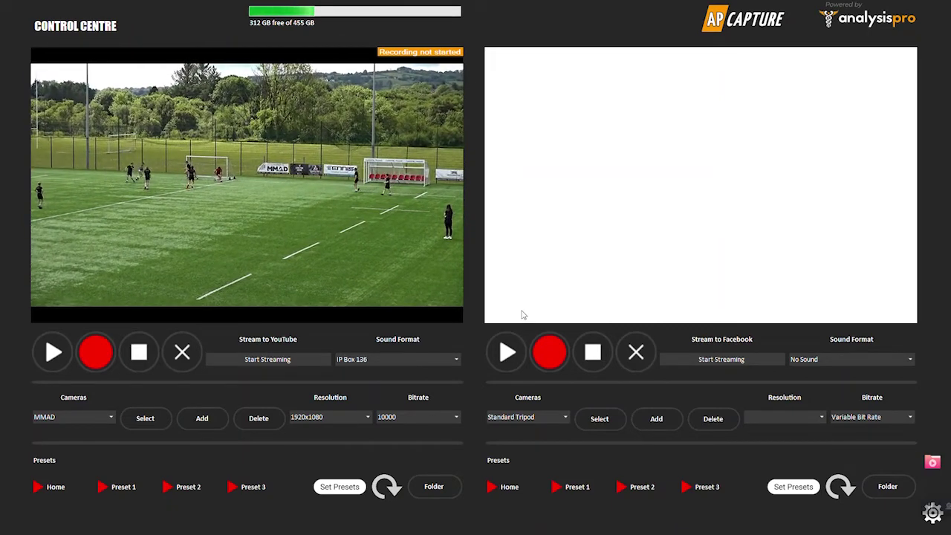
click(549, 418)
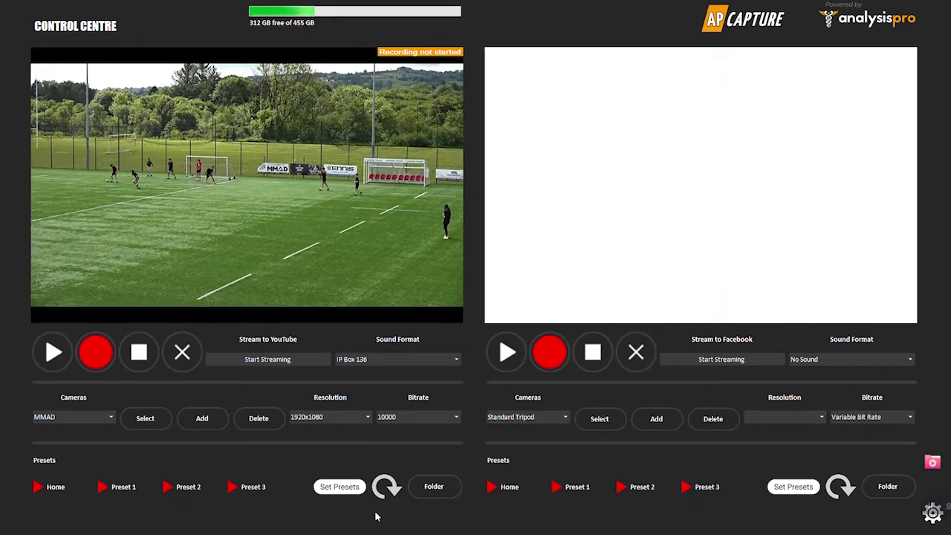
click(349, 488)
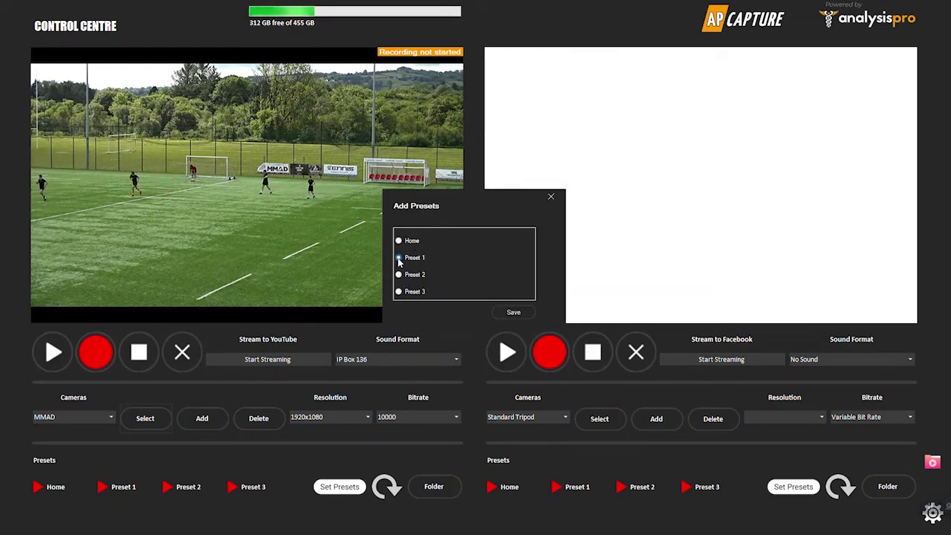
click(512, 312)
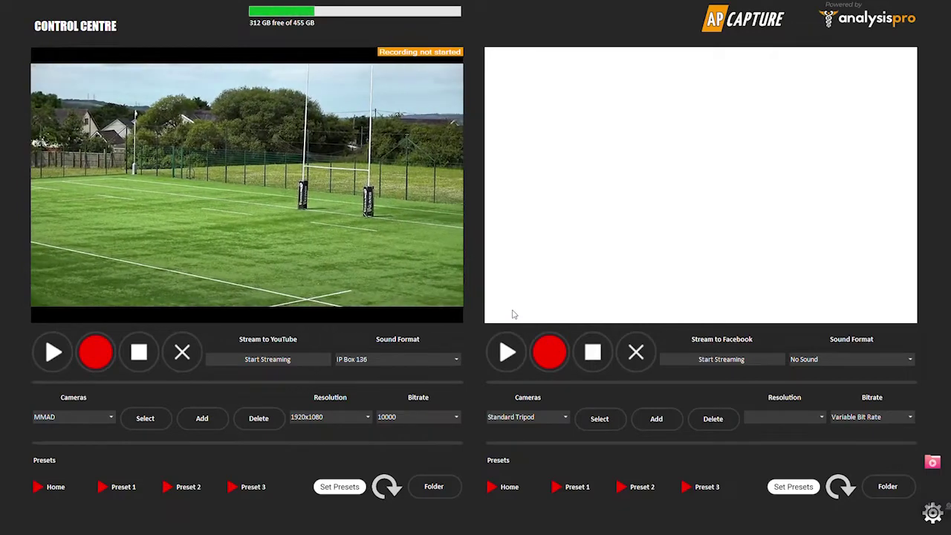
- Store the goalpost view as Preset 2 and the banner view as Preset 3
click(340, 487)
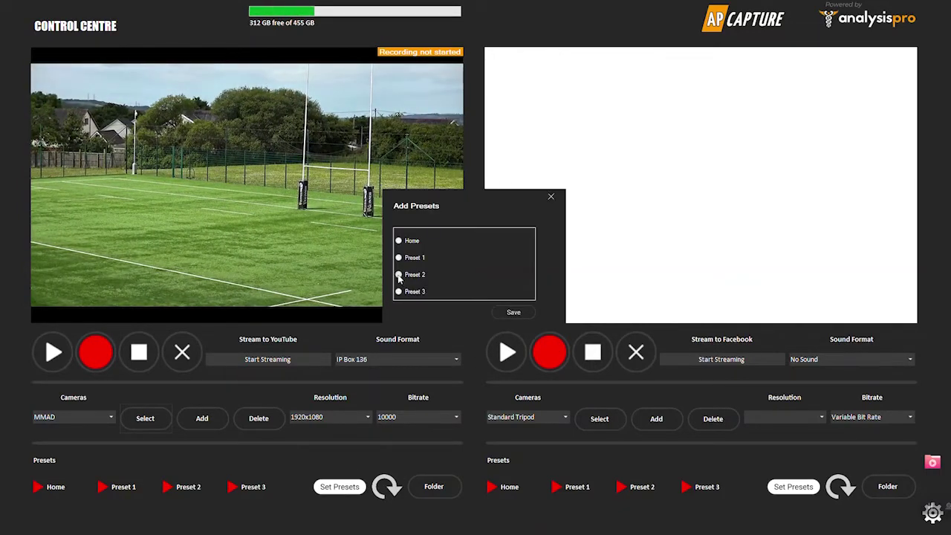
click(507, 314)
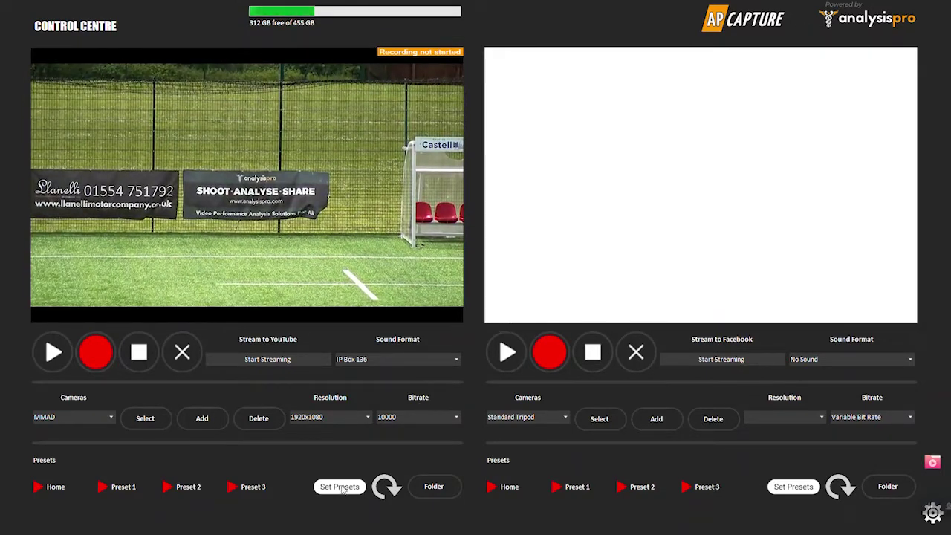
click(341, 487)
click(398, 292)
click(514, 313)
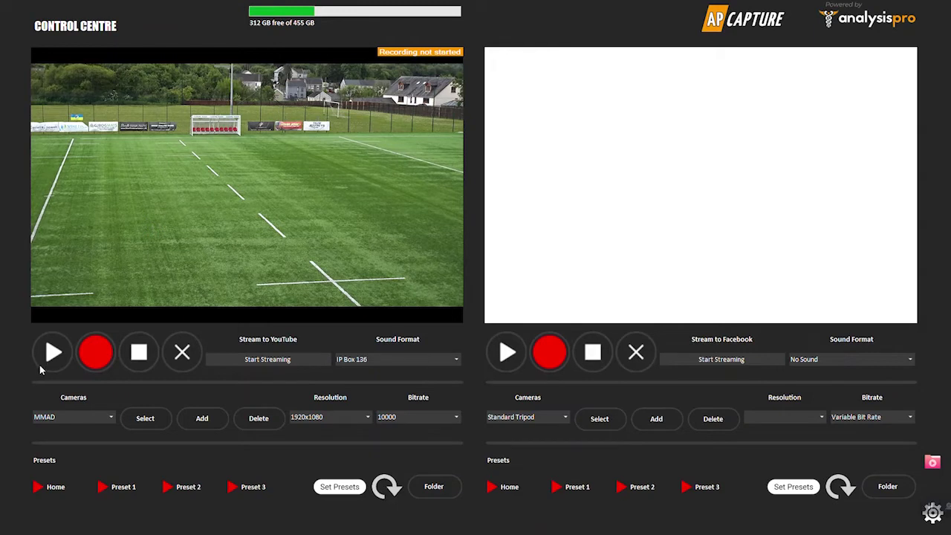
- Start recording the left camera's pitch feed
click(95, 353)
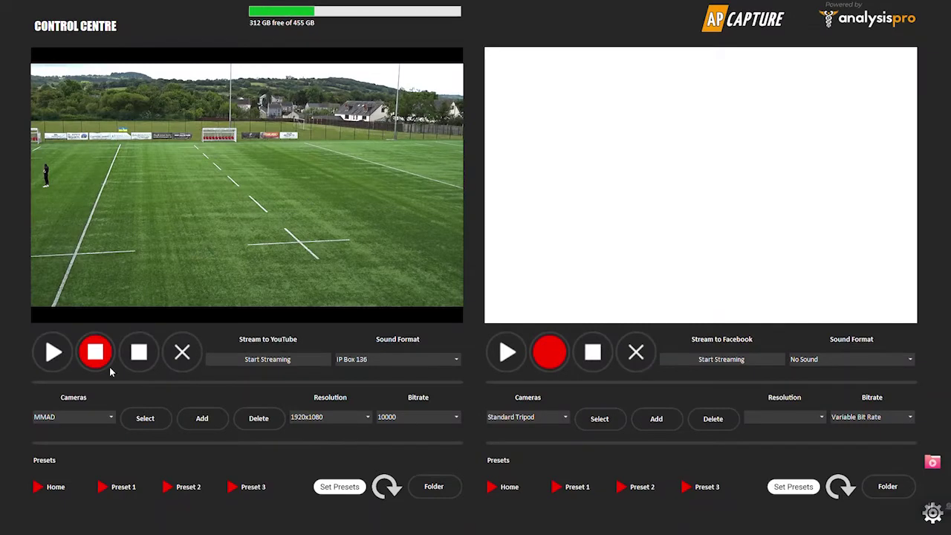
- Stop the pitch recording and confirm it in the Stop Recording dialog
click(97, 353)
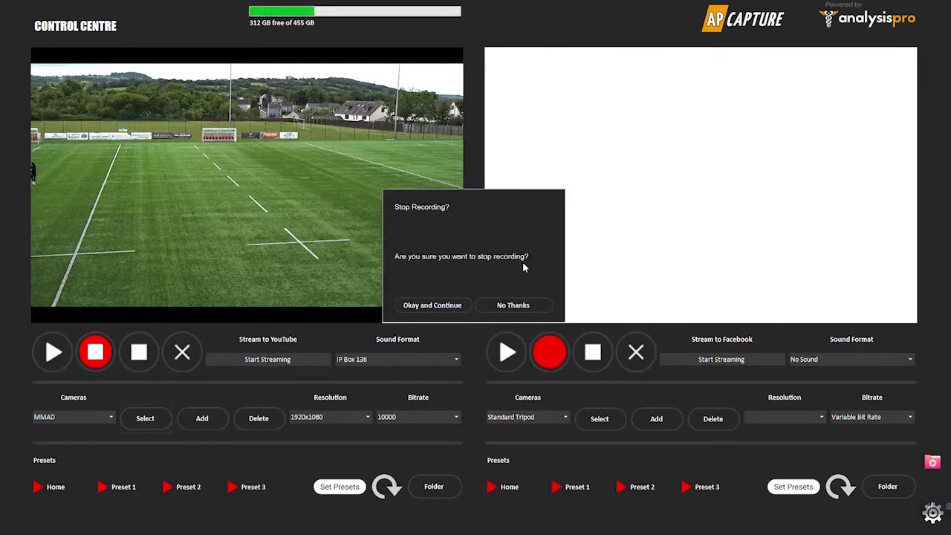
click(440, 306)
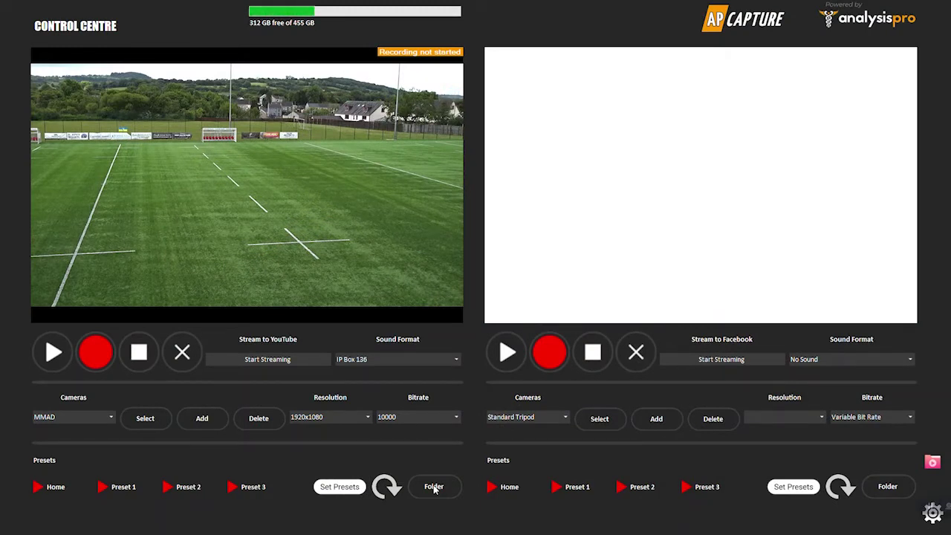
click(434, 486)
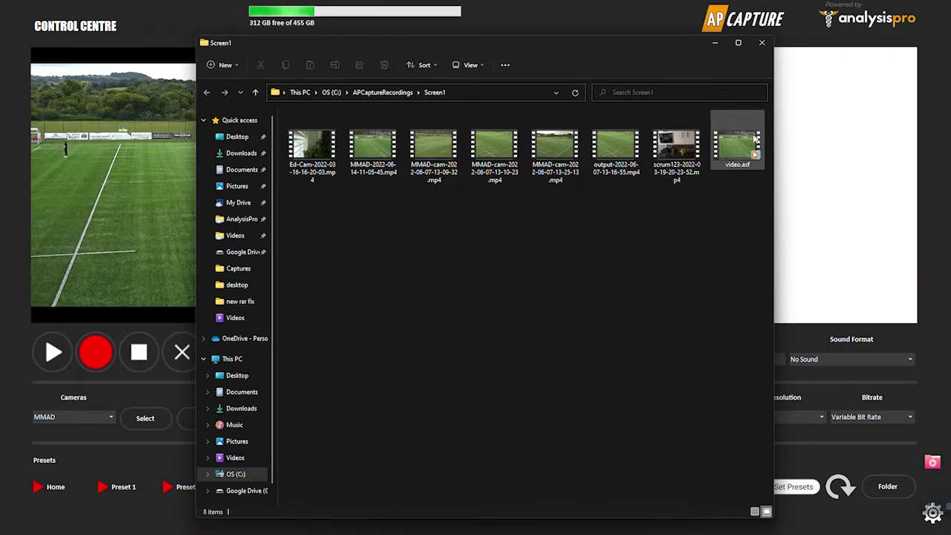
double_click(375, 155)
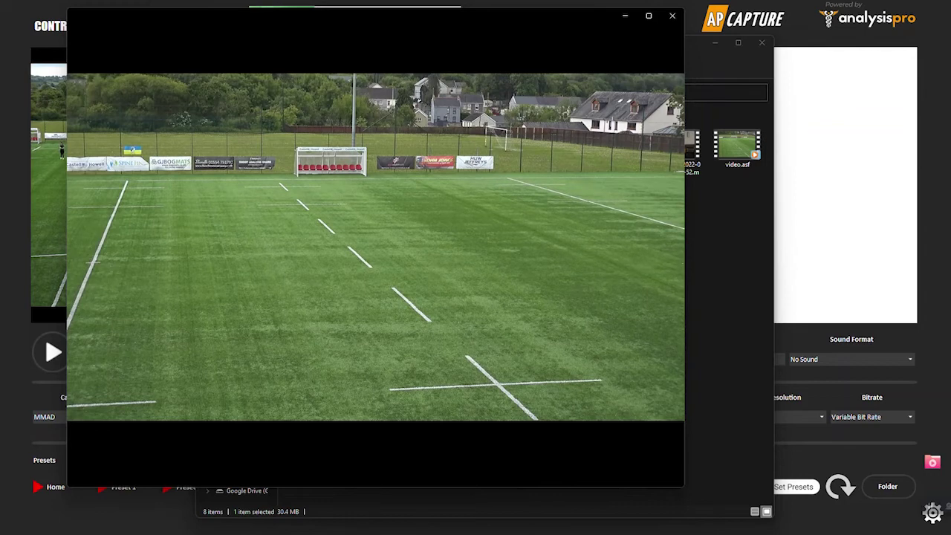
- Close the media player after playback, then close the Screen1 recordings folder
mouse_move(401, 259)
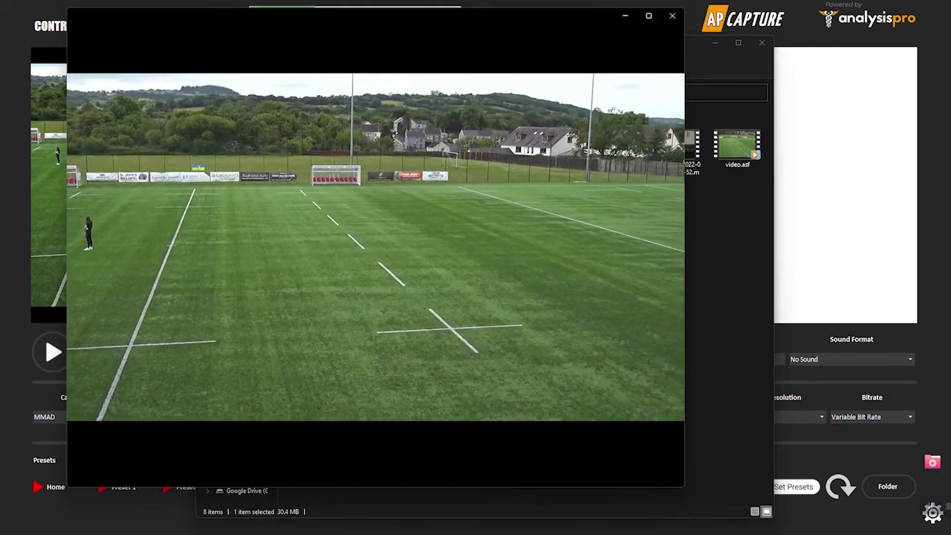
key(alt+F4)
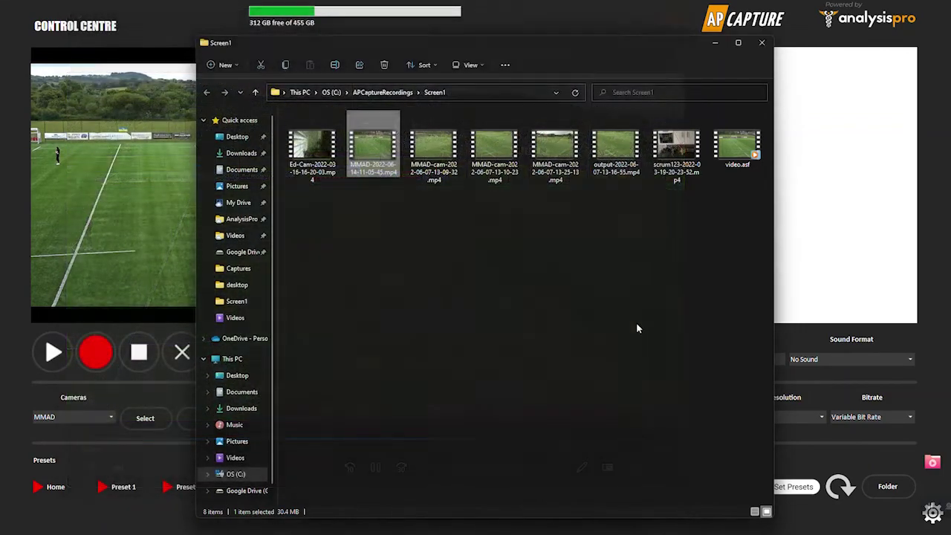
click(765, 44)
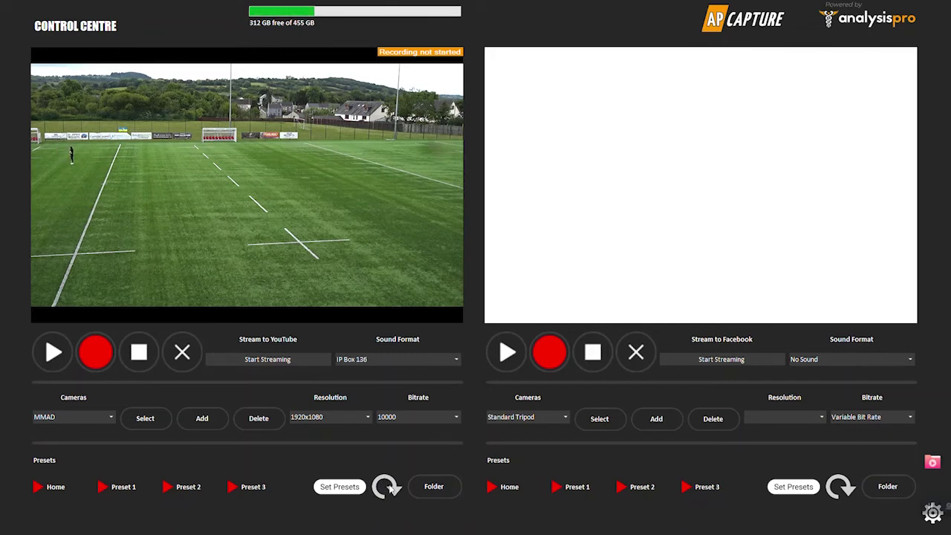
- View the Process/Merge options, dismiss them without processing, and reopen the saved recordings folder
click(389, 488)
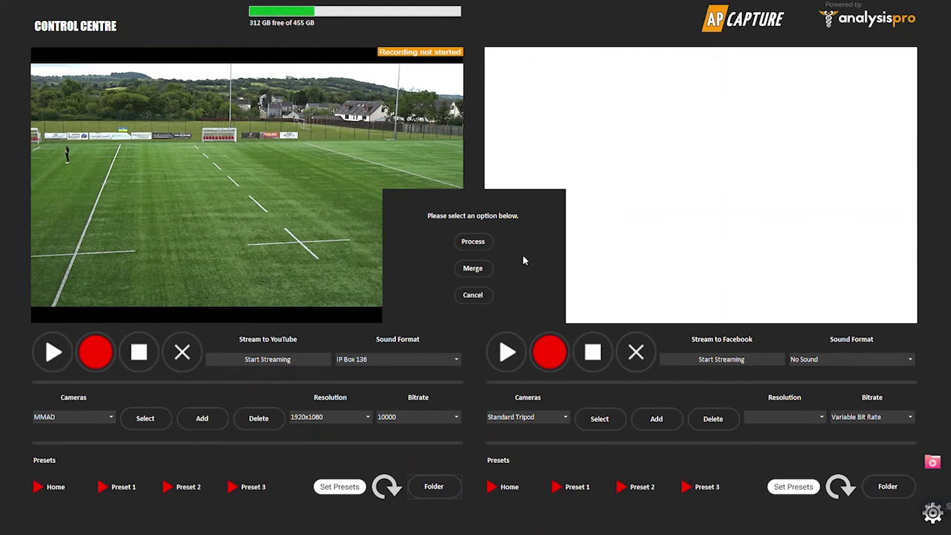
click(471, 242)
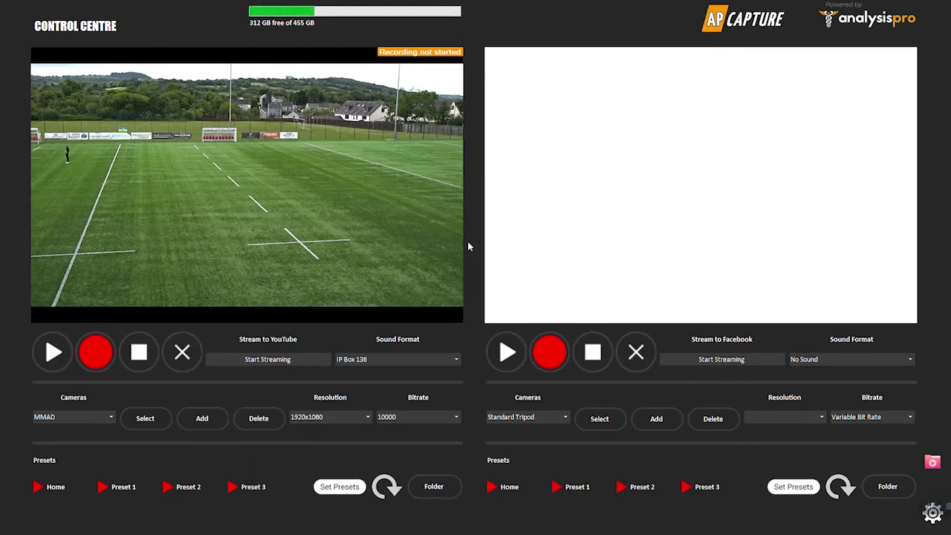
click(445, 484)
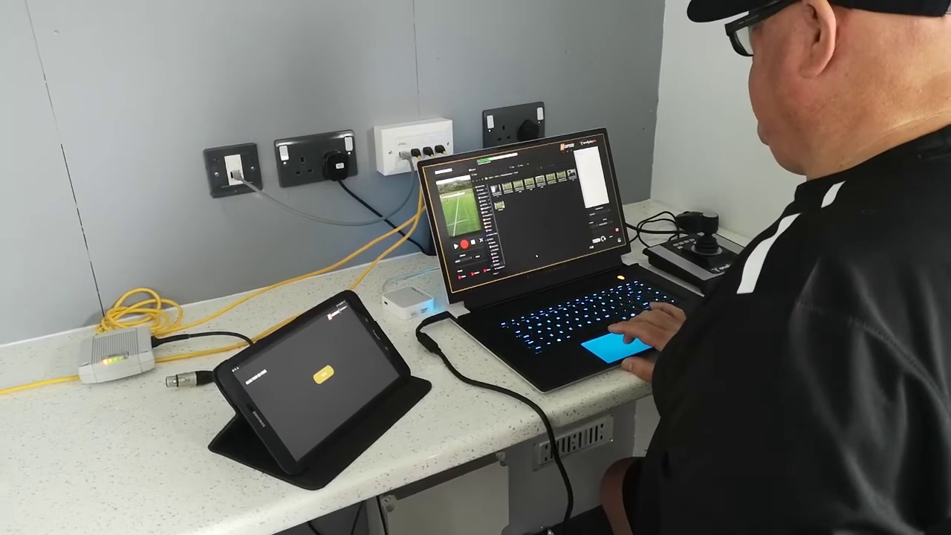